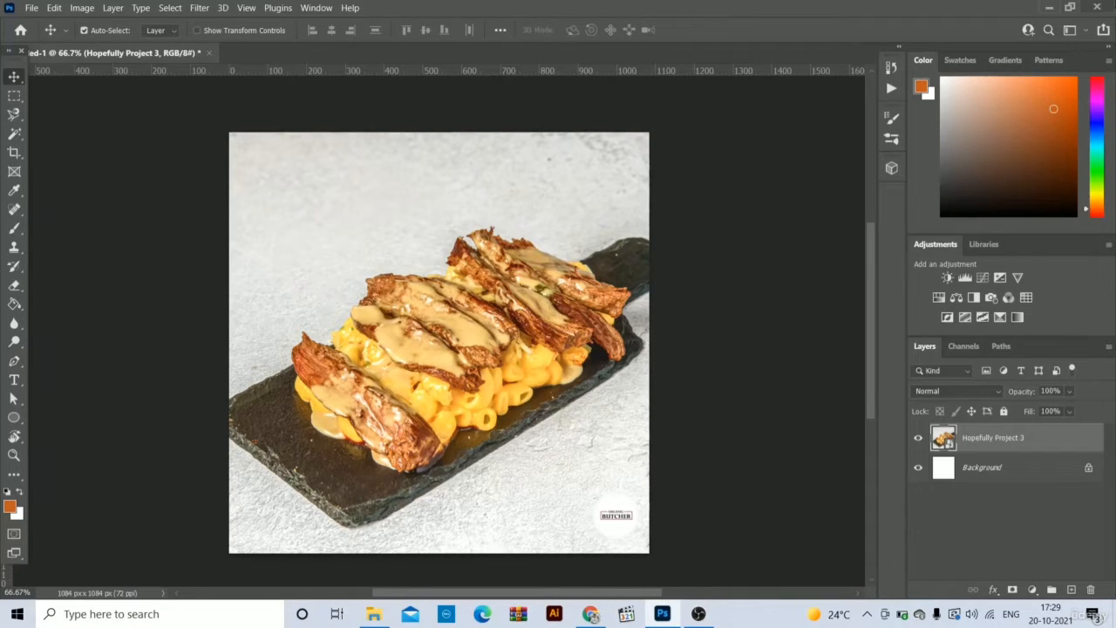
- Place the images (2) picture from the desktop onto the canvas, enlarged to about 266%, and delete its layer
{"action": "left_click", "coordinate": [1046, 7]}
{"action": "left_click", "coordinate": [1040, 10]}
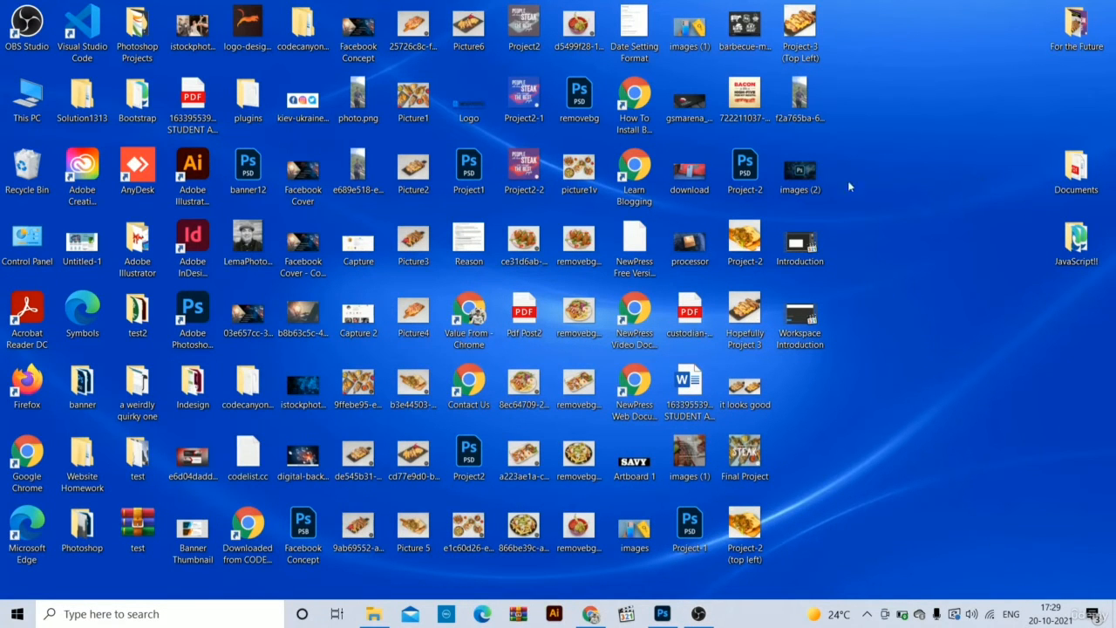
{"action": "left_click", "coordinate": [796, 179]}
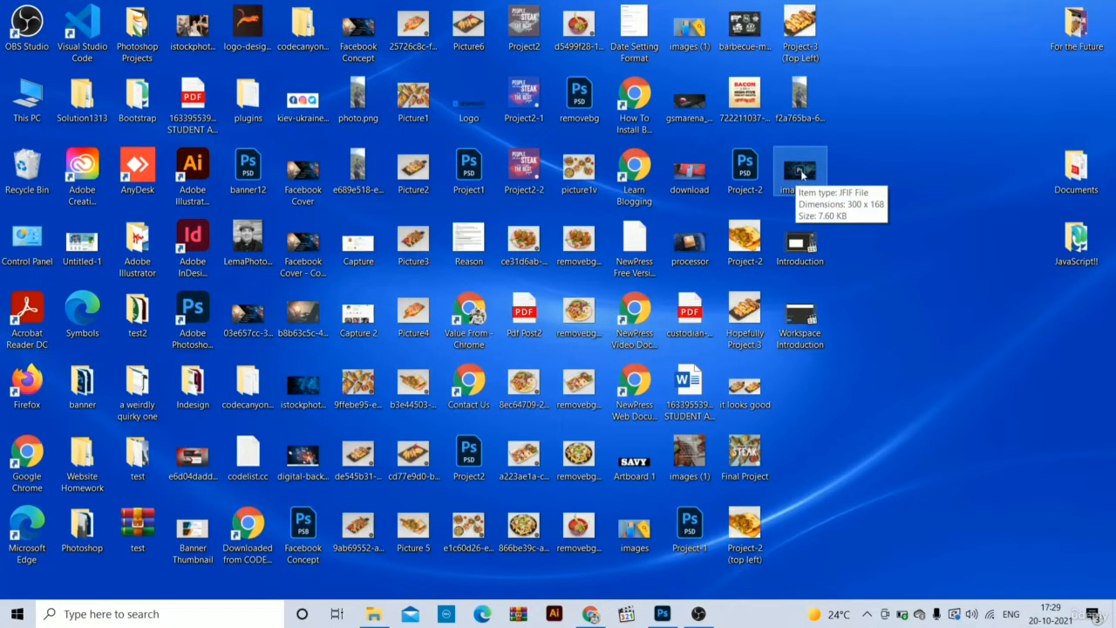
{"action": "left_click_drag", "start_coordinate": [800, 175], "coordinate": [450, 286]}
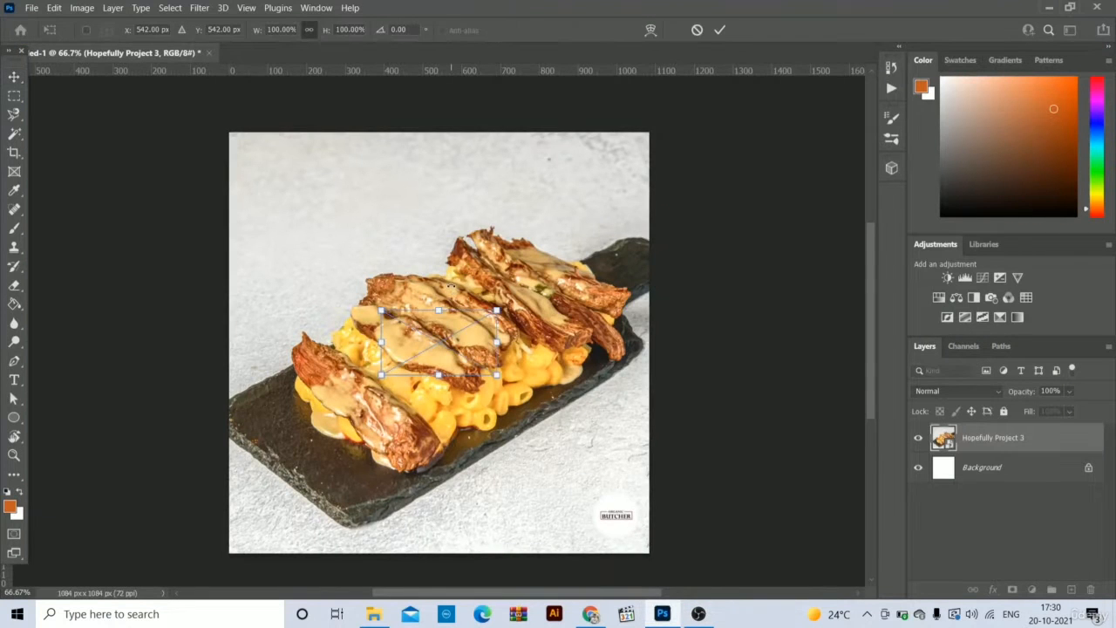
{"action": "left_click_drag", "start_coordinate": [455, 349], "coordinate": [353, 246]}
{"action": "left_click_drag", "start_coordinate": [409, 279], "coordinate": [593, 373]}
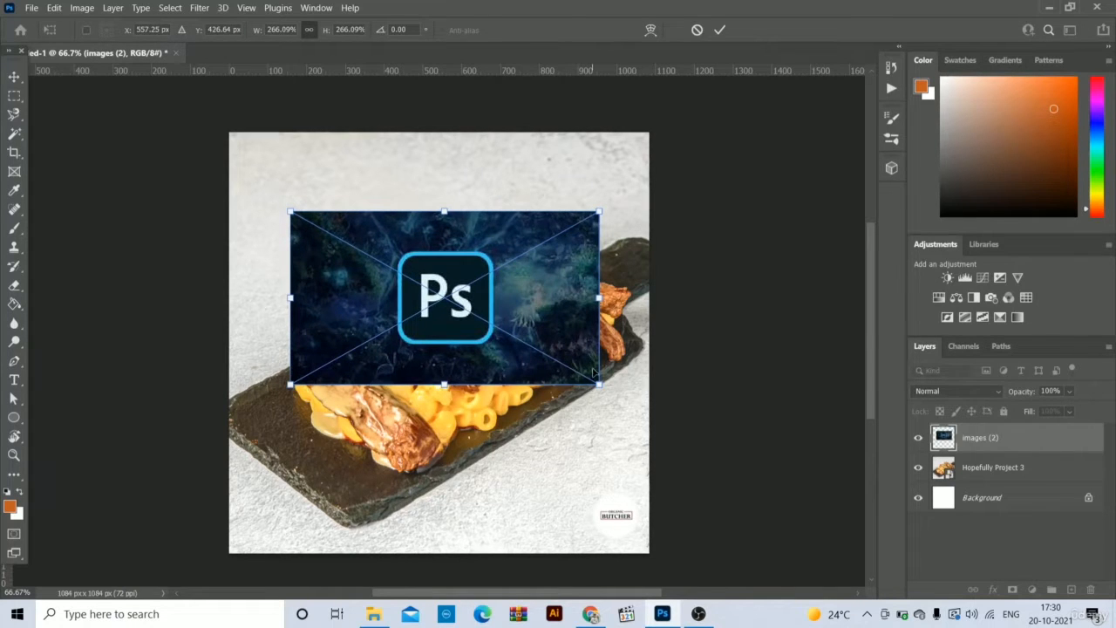
{"action": "key", "text": "Return"}
{"action": "key", "text": "Delete"}
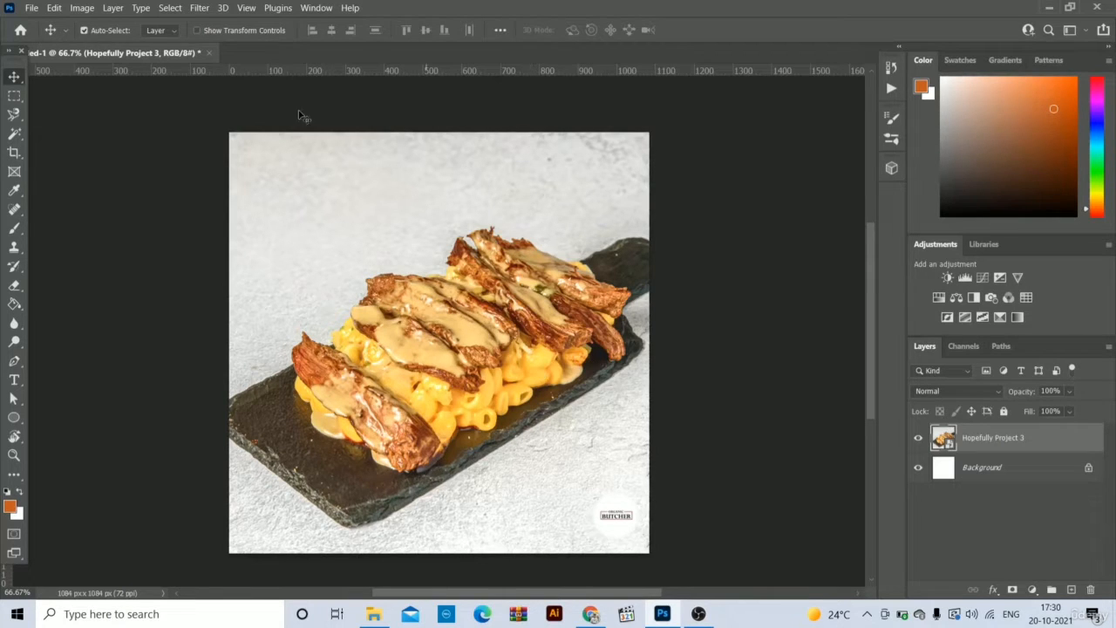
{"action": "left_click", "coordinate": [31, 8]}
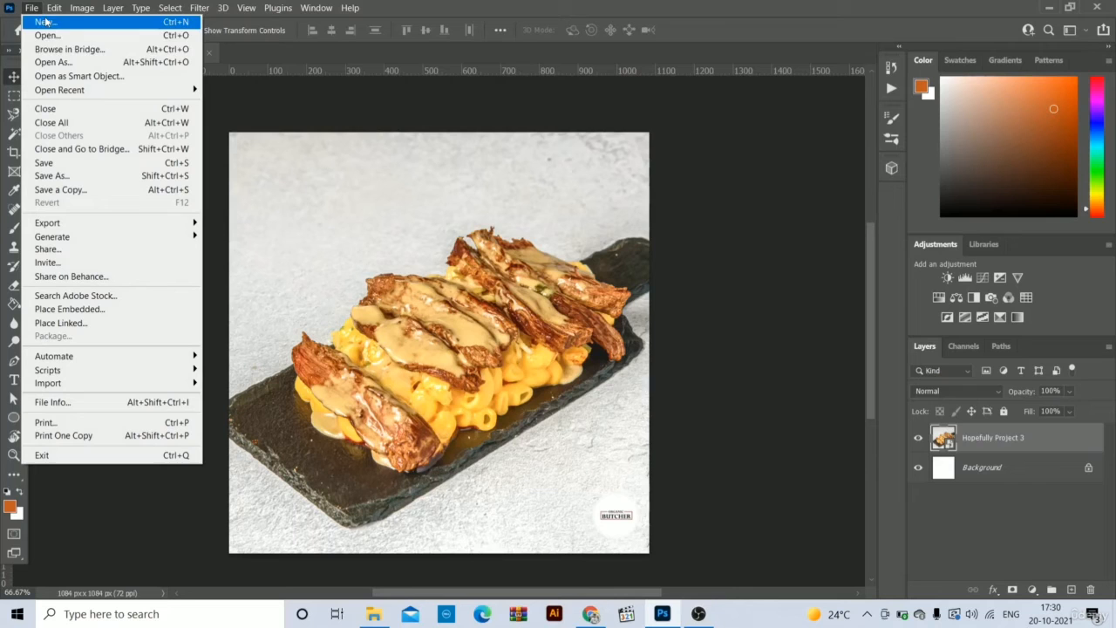
{"action": "left_click", "coordinate": [76, 65]}
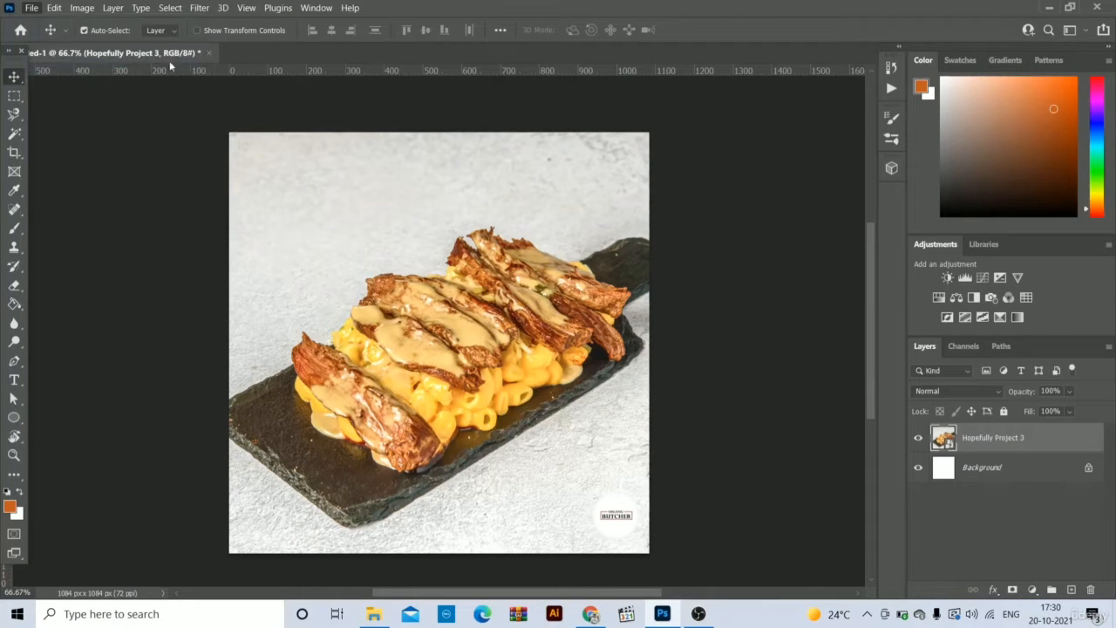
{"action": "left_click", "coordinate": [540, 12]}
{"action": "left_click", "coordinate": [31, 8]}
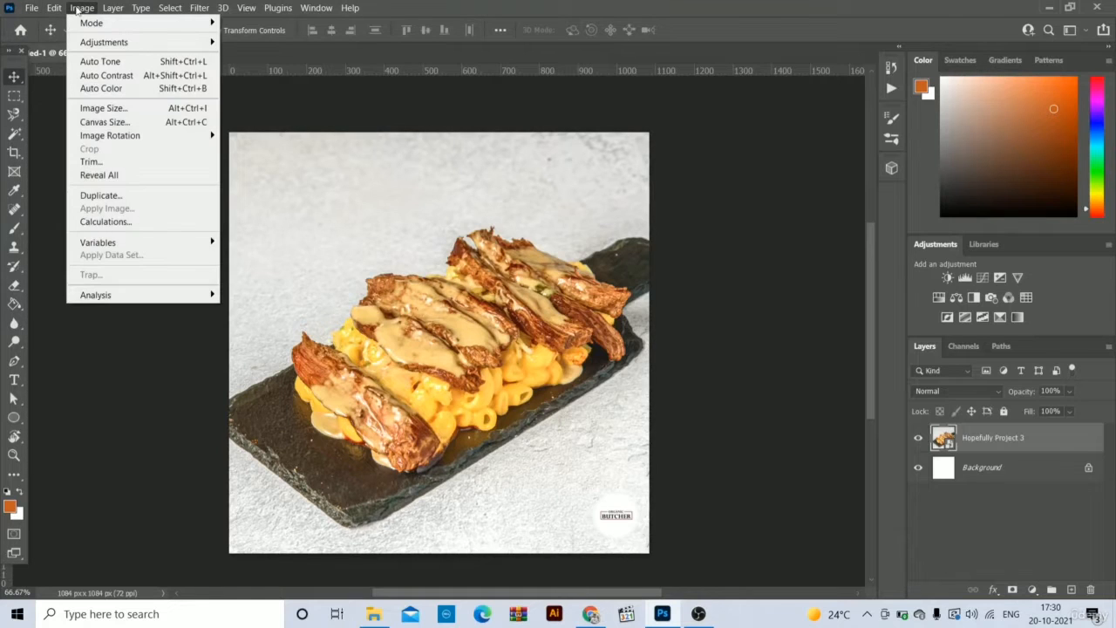
{"action": "mouse_move", "coordinate": [112, 8]}
{"action": "left_click", "coordinate": [365, 122]}
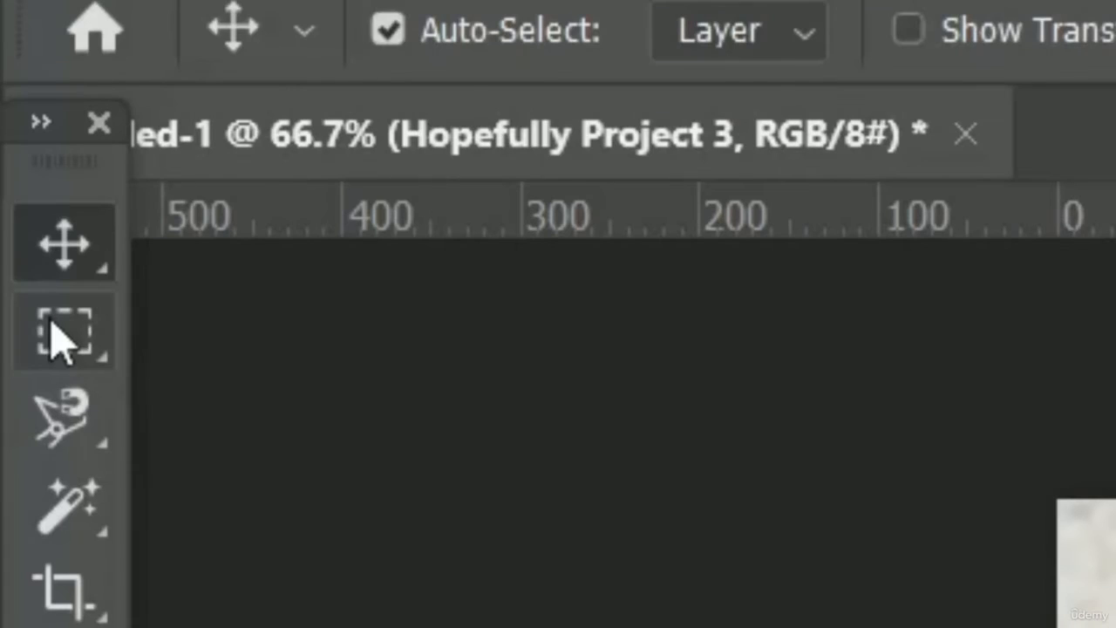
{"action": "left_click", "coordinate": [14, 97]}
{"action": "right_click", "coordinate": [66, 348]}
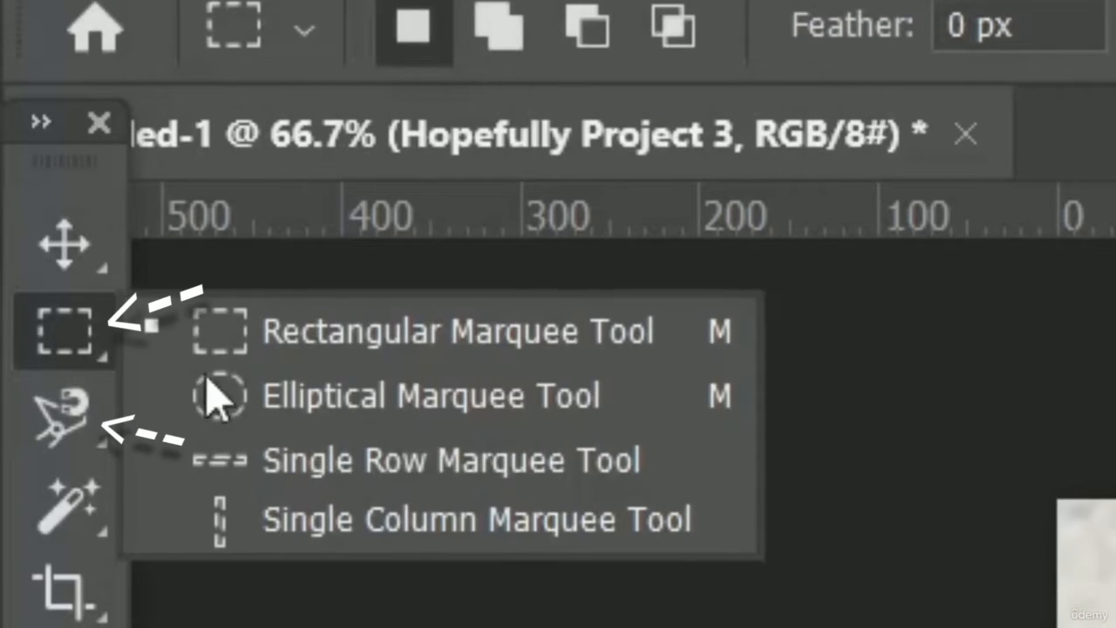
{"action": "left_click", "coordinate": [74, 436]}
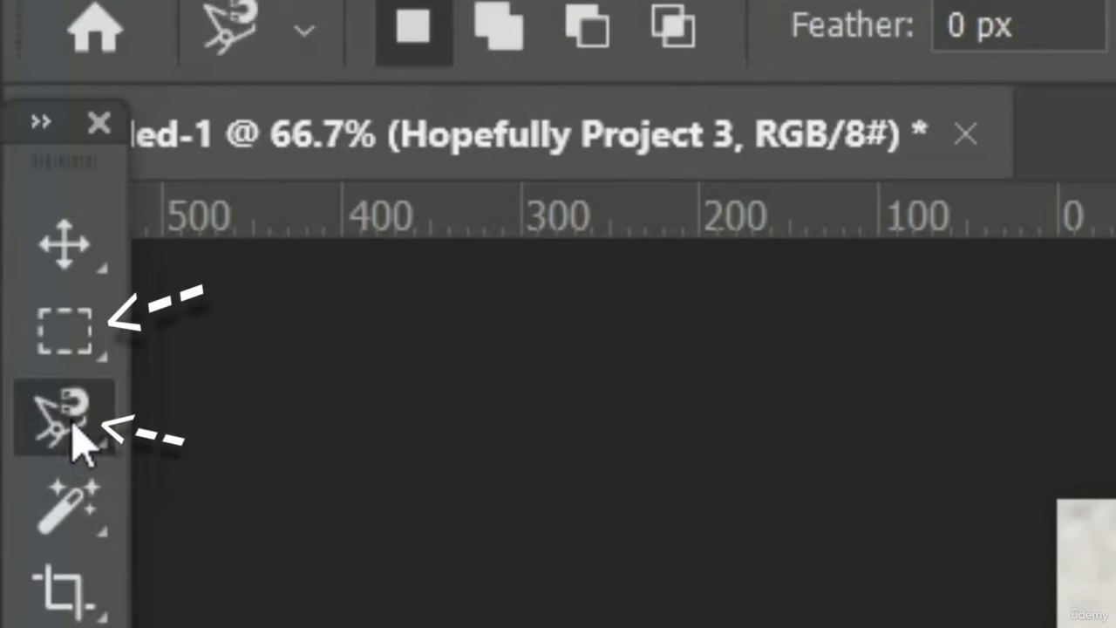
{"action": "left_click", "coordinate": [79, 275]}
{"action": "left_click", "coordinate": [76, 338]}
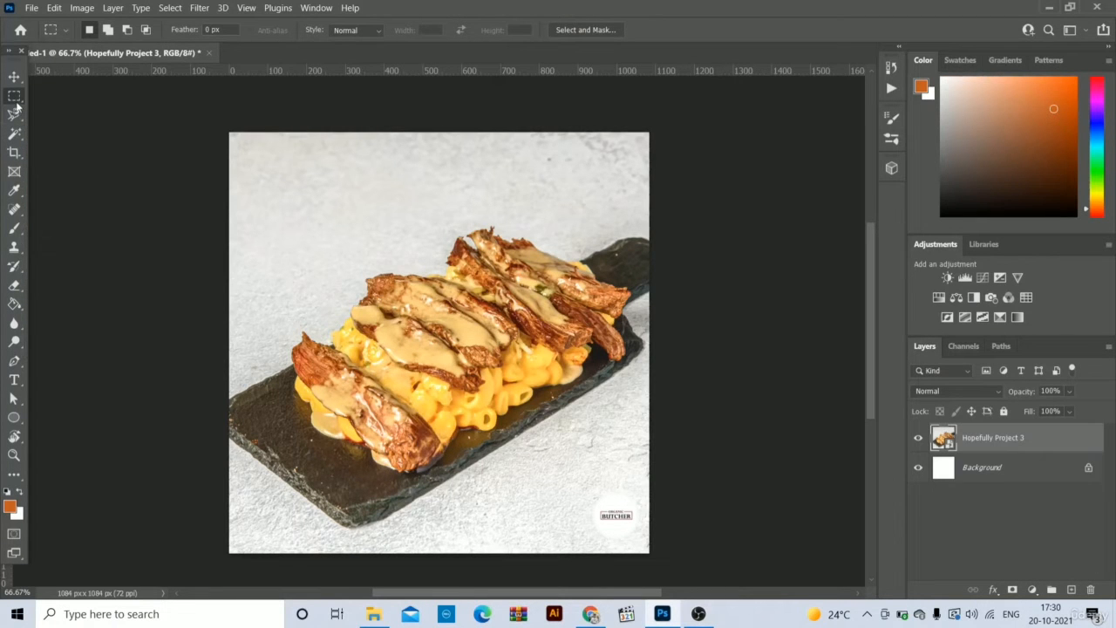
- Draw a selection covering most of the canvas with the Rectangular Marquee tool
{"action": "right_click", "coordinate": [15, 101]}
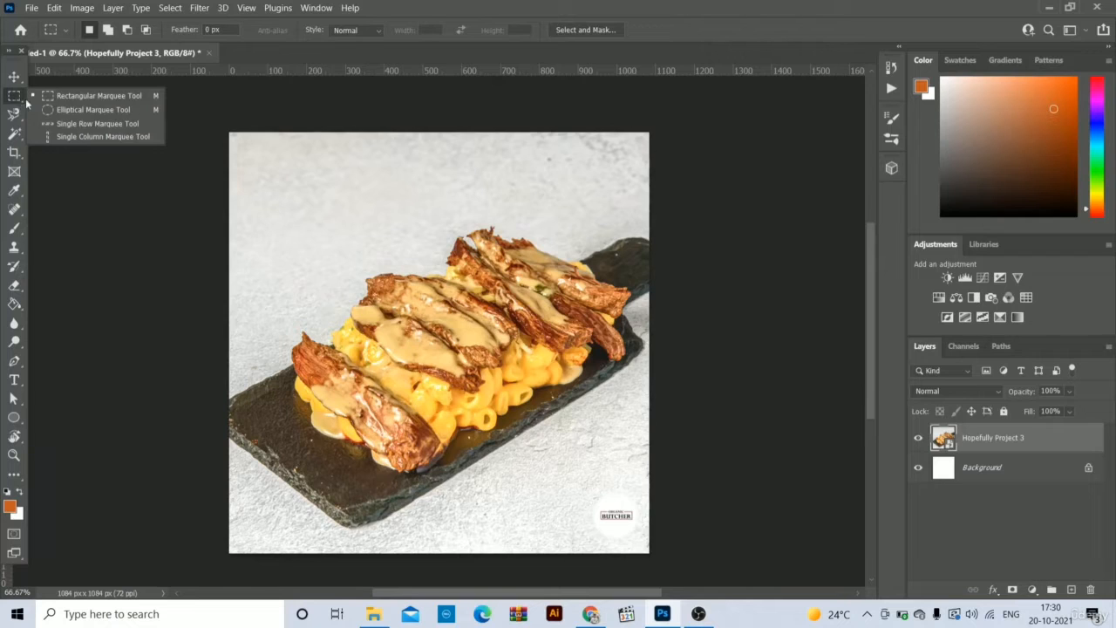
{"action": "left_click", "coordinate": [56, 96]}
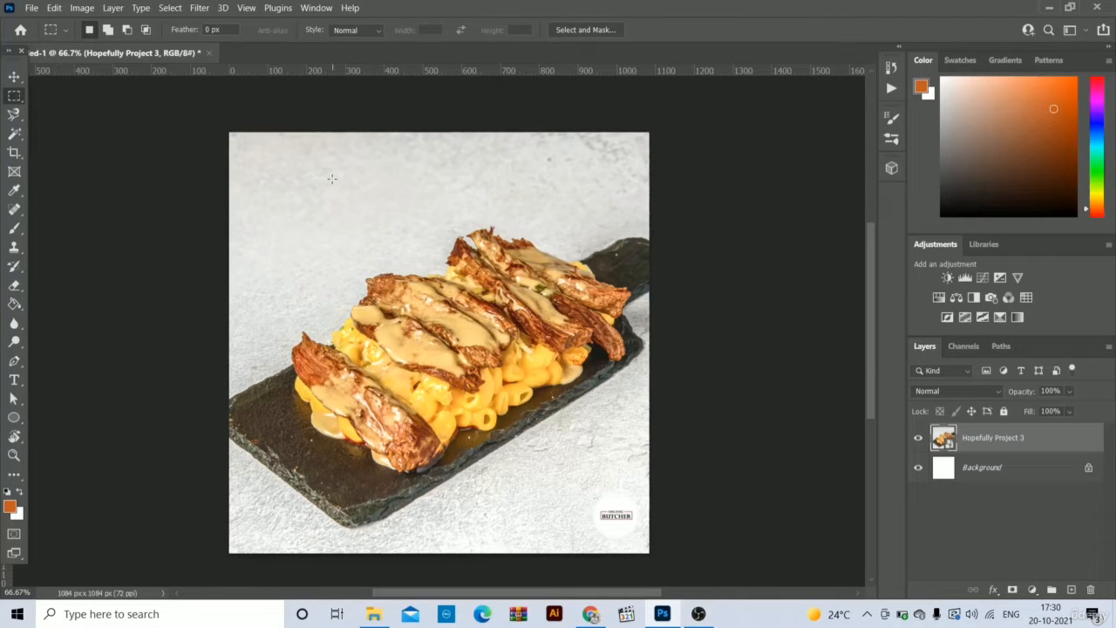
{"action": "left_click_drag", "start_coordinate": [257, 152], "coordinate": [636, 494]}
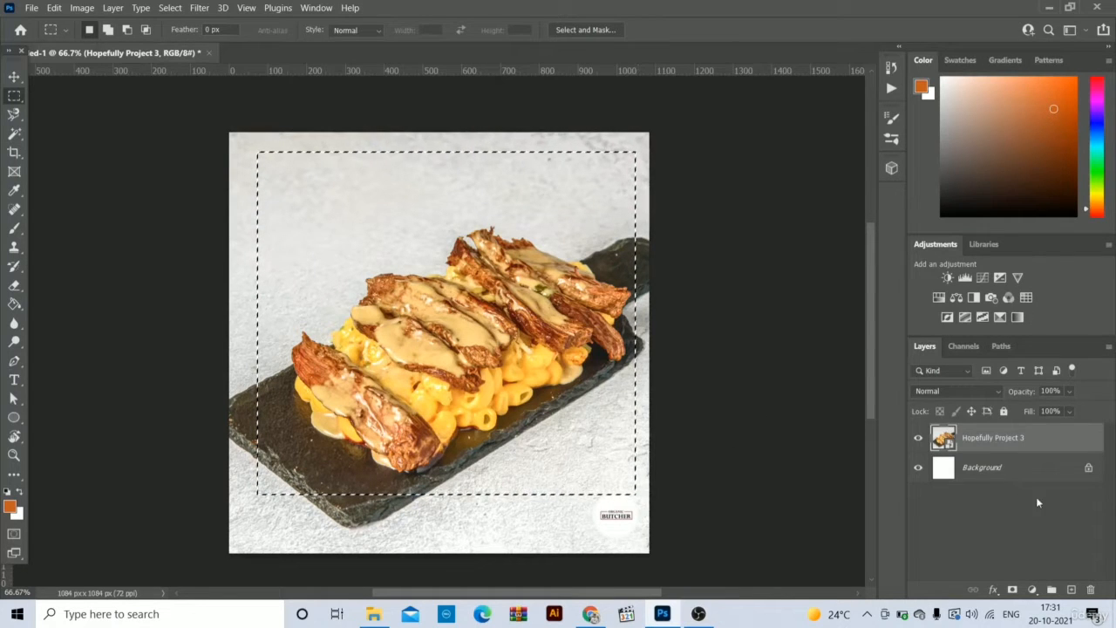
- Fill the rectangular selection with the orange foreground colour on a new layer and deselect it
{"action": "left_click", "coordinate": [1069, 590]}
{"action": "key", "text": "alt+BackSpace"}
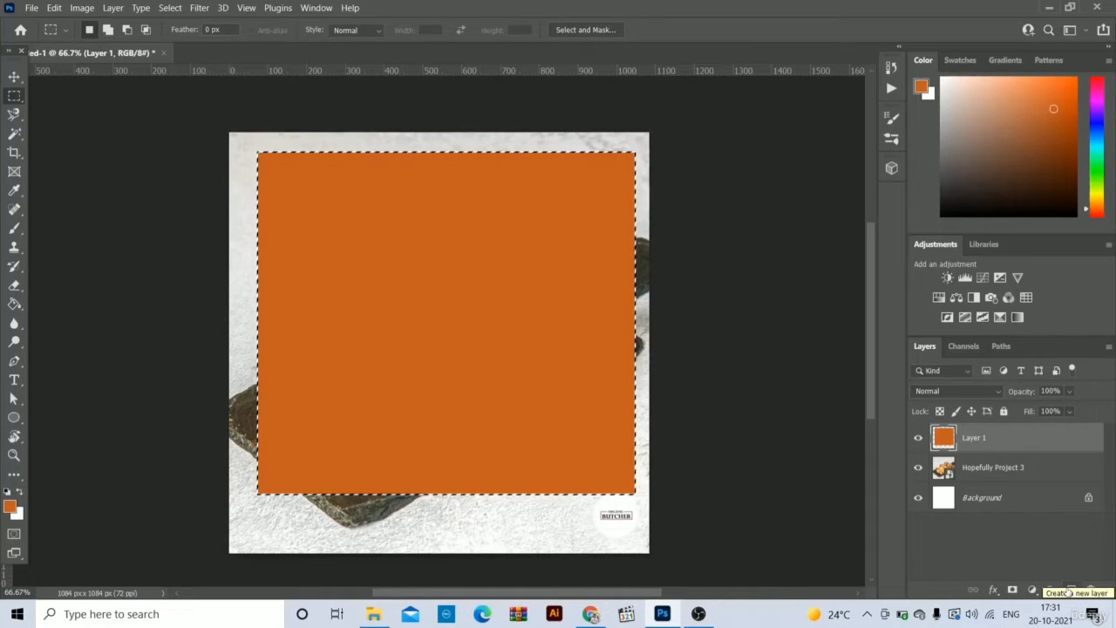
{"action": "key", "text": "ctrl+d"}
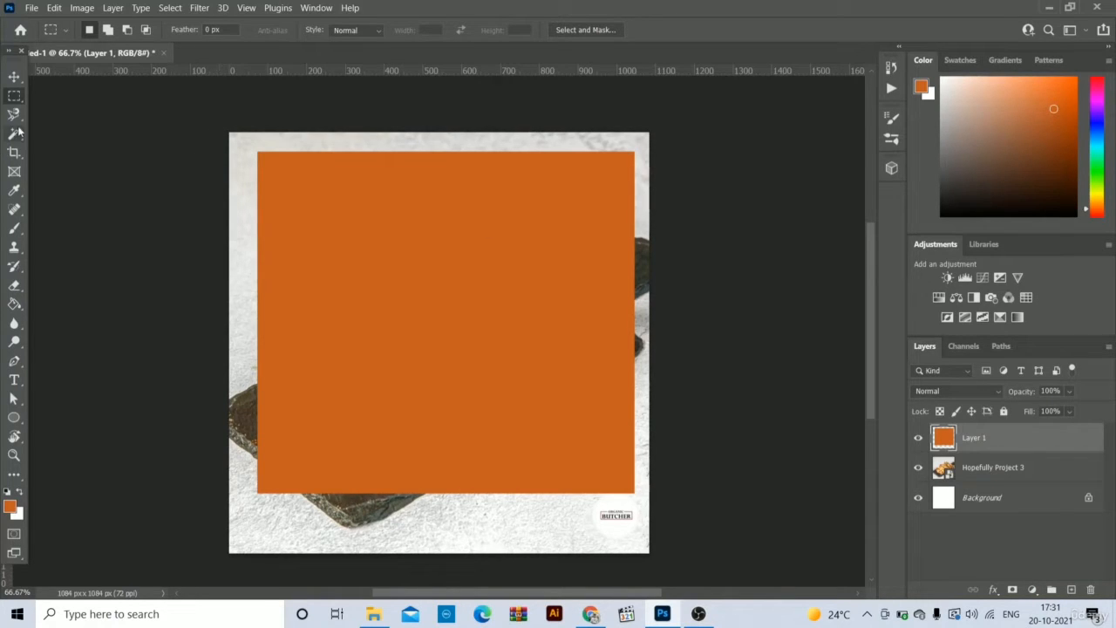
- Switch from the Rectangular Marquee tool to the Elliptical Marquee tool and review the other marquee variants
{"action": "right_click", "coordinate": [16, 97]}
{"action": "left_click", "coordinate": [85, 111]}
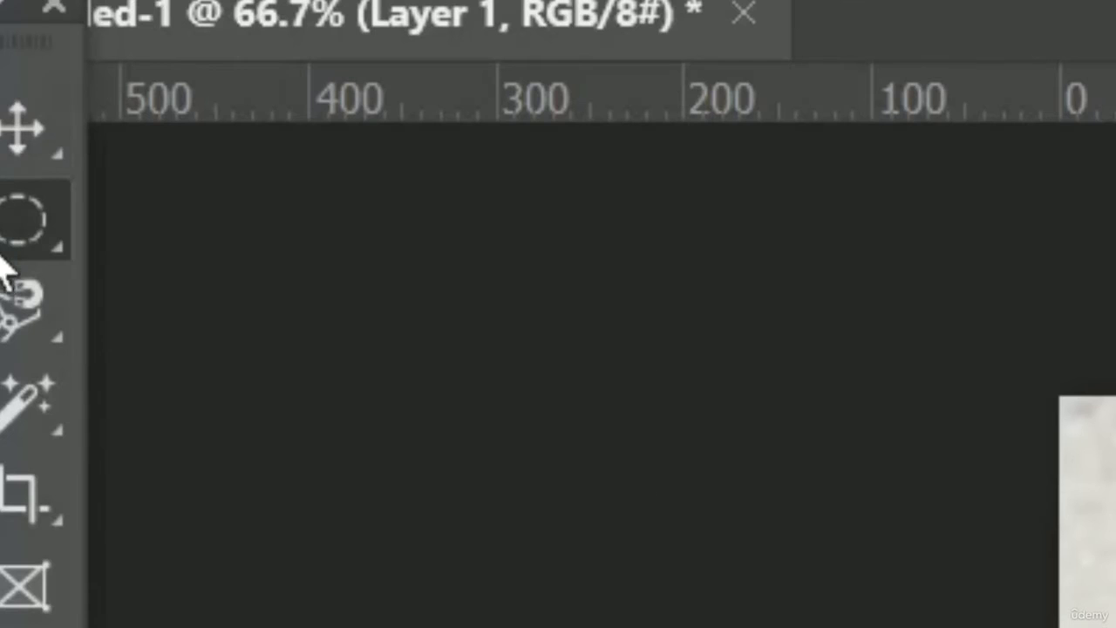
{"action": "right_click", "coordinate": [13, 100]}
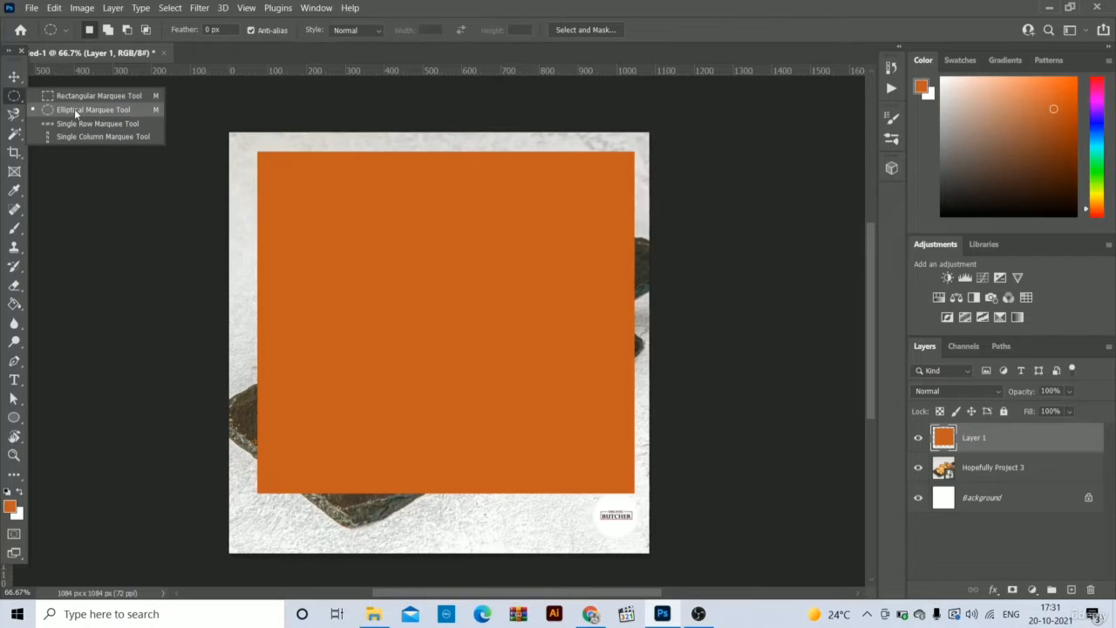
- Switch to the Move tool and delete the layer holding the orange rectangle
{"action": "left_click", "coordinate": [12, 79]}
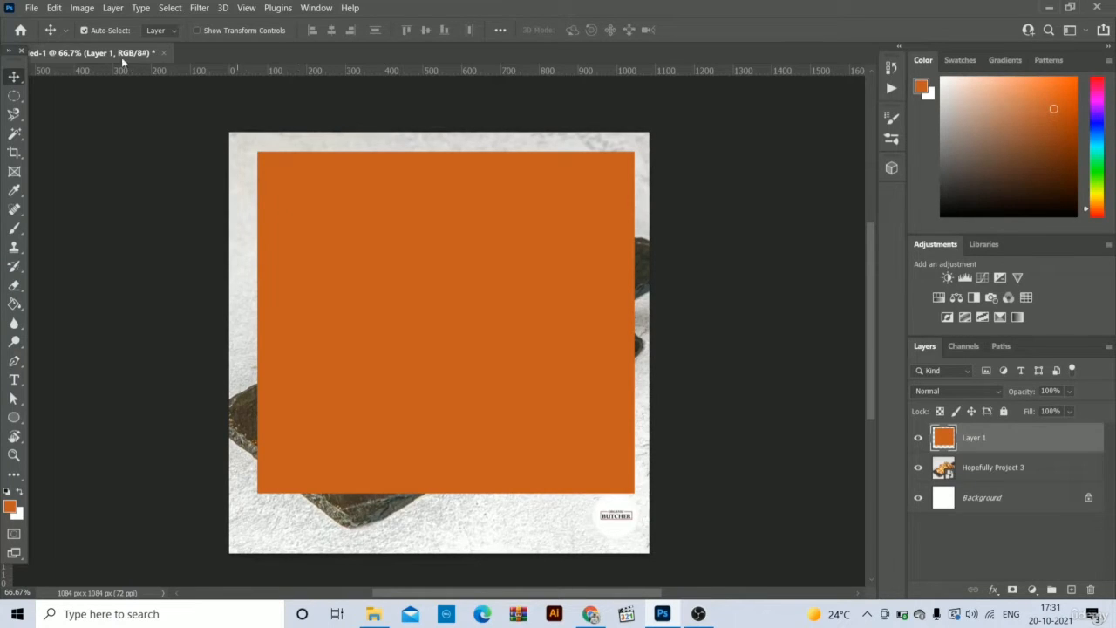
{"action": "key", "text": "Delete"}
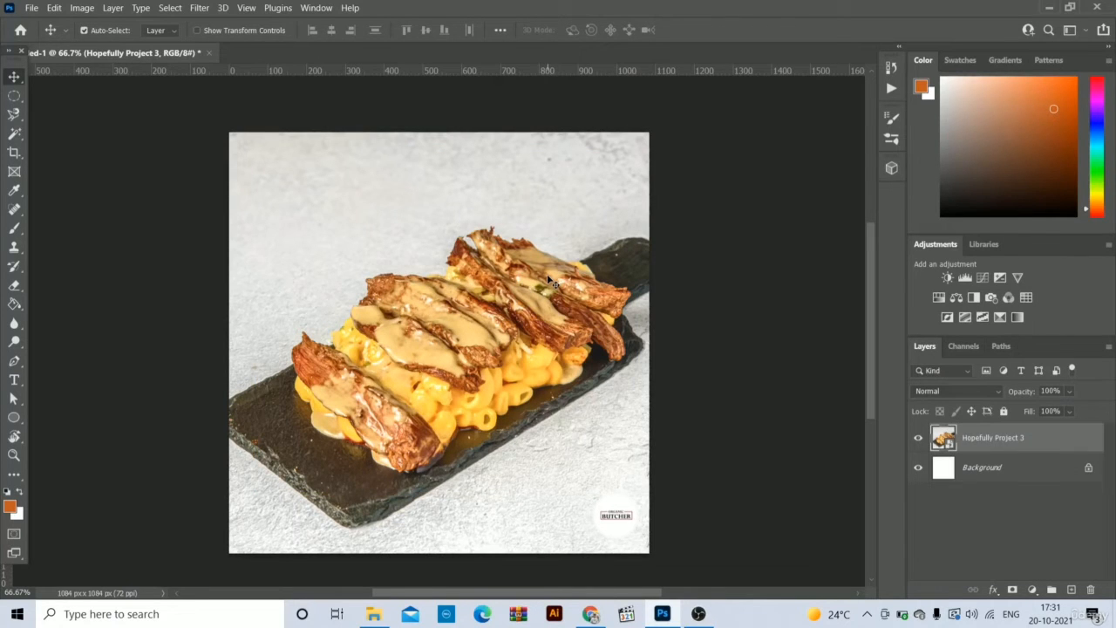
- Trace a freehand selection around the front half of the meat and macaroni with the Lasso tool
{"action": "left_click", "coordinate": [18, 113]}
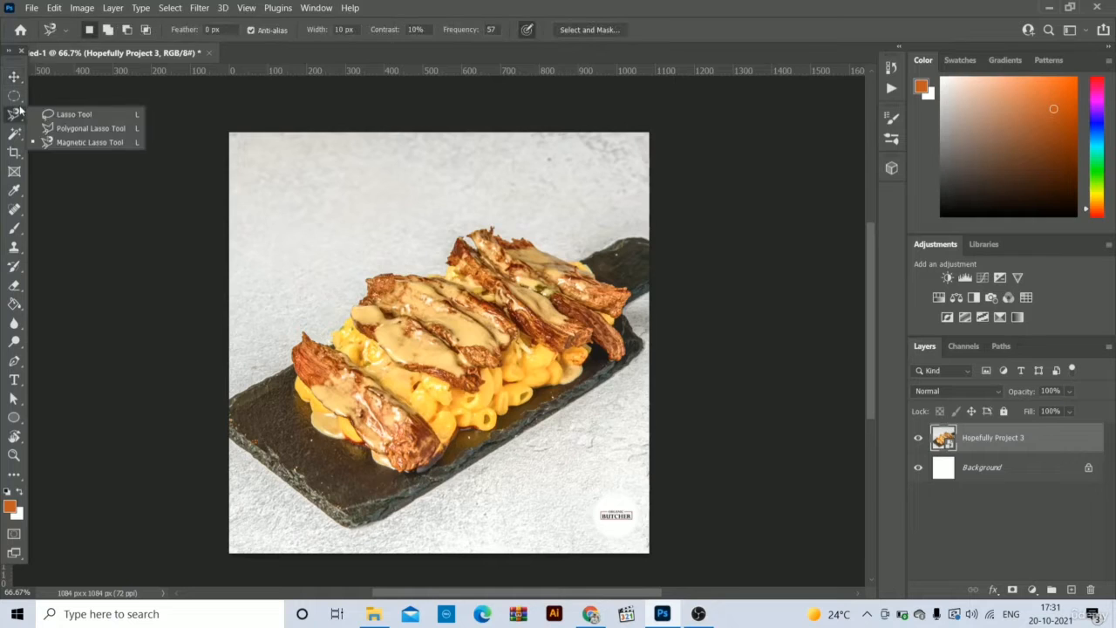
{"action": "left_click", "coordinate": [74, 115]}
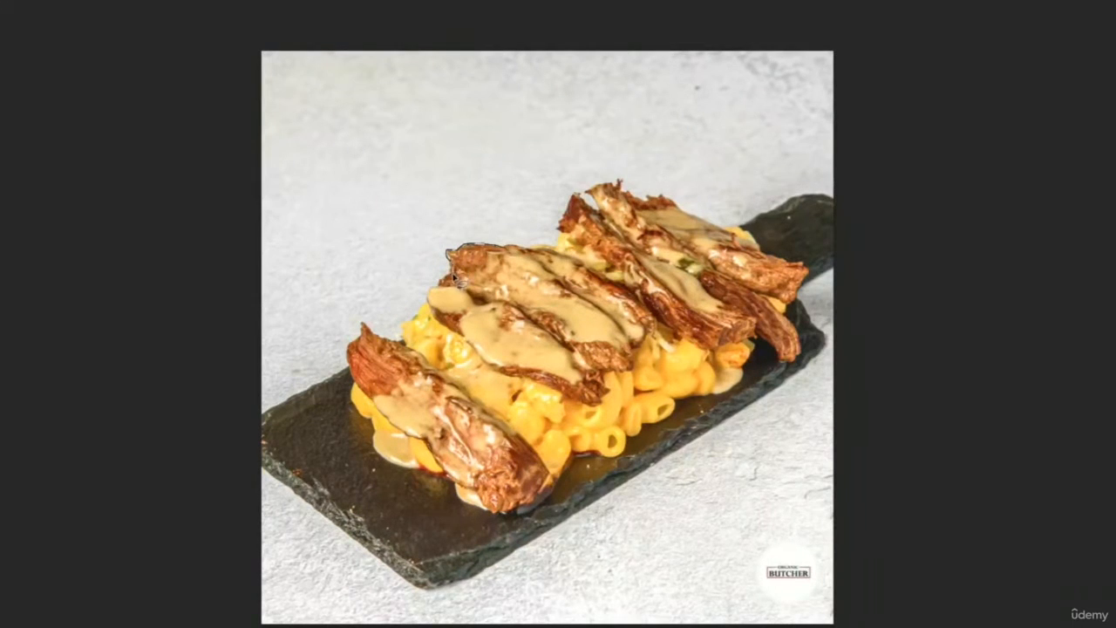
{"action": "mouse_move", "coordinate": [436, 288]}
{"action": "left_mouse_down"}
{"action": "mouse_move", "coordinate": [400, 328]}
{"action": "mouse_move", "coordinate": [399, 344]}
{"action": "mouse_move", "coordinate": [364, 325]}
{"action": "mouse_move", "coordinate": [353, 377]}
{"action": "mouse_move", "coordinate": [433, 453]}
{"action": "mouse_move", "coordinate": [462, 503]}
{"action": "mouse_move", "coordinate": [496, 515]}
{"action": "mouse_move", "coordinate": [556, 510]}
{"action": "mouse_move", "coordinate": [562, 359]}
{"action": "mouse_move", "coordinate": [527, 253]}
{"action": "mouse_move", "coordinate": [429, 279]}
{"action": "left_mouse_up"}
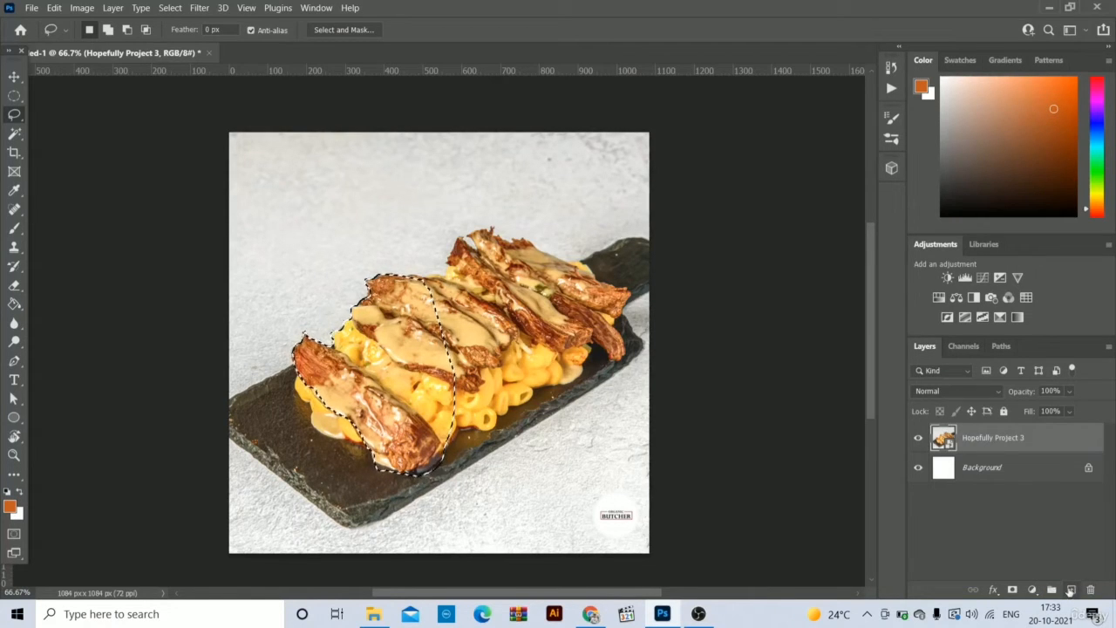
- Fill the freehand lasso selection with the orange foreground colour on a new layer and deselect it
{"action": "left_click", "coordinate": [1071, 590]}
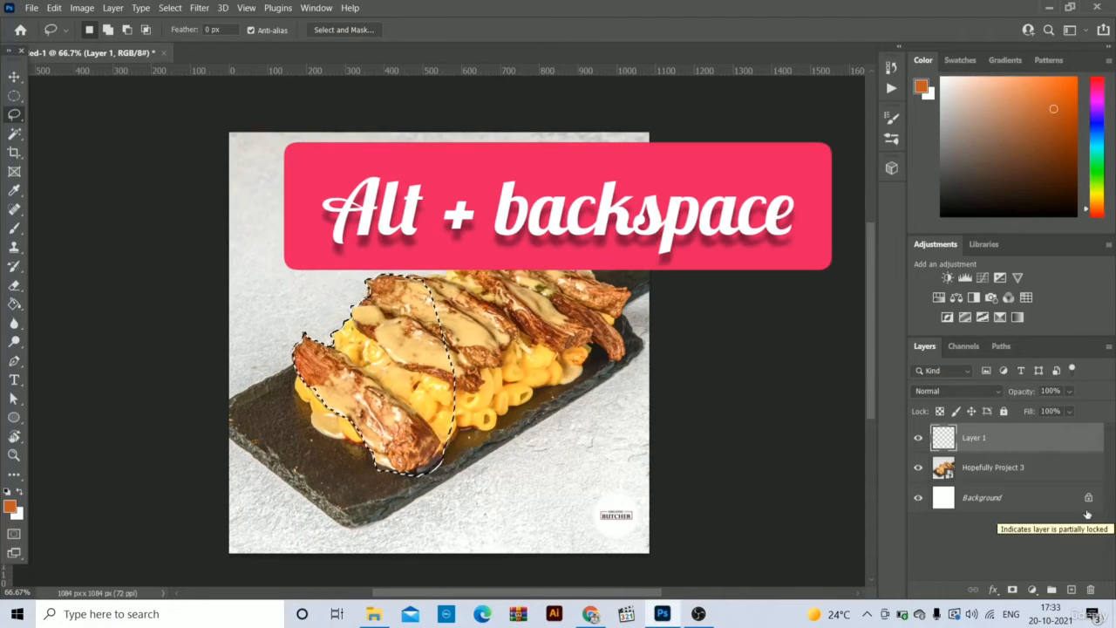
{"action": "key", "text": "alt+BackSpace"}
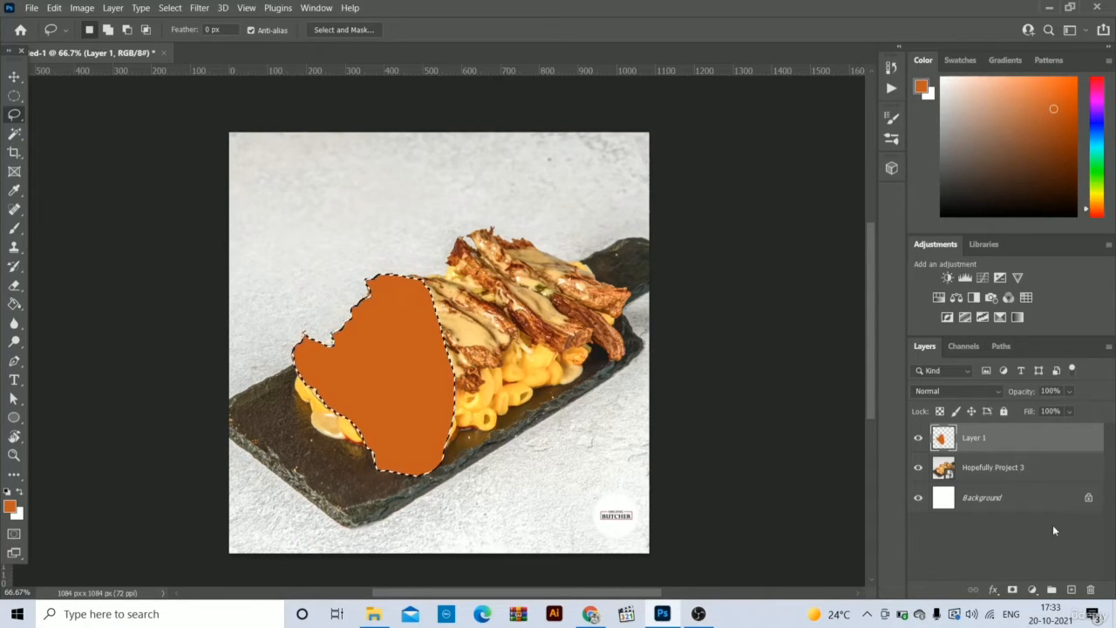
{"action": "key", "text": "ctrl+d"}
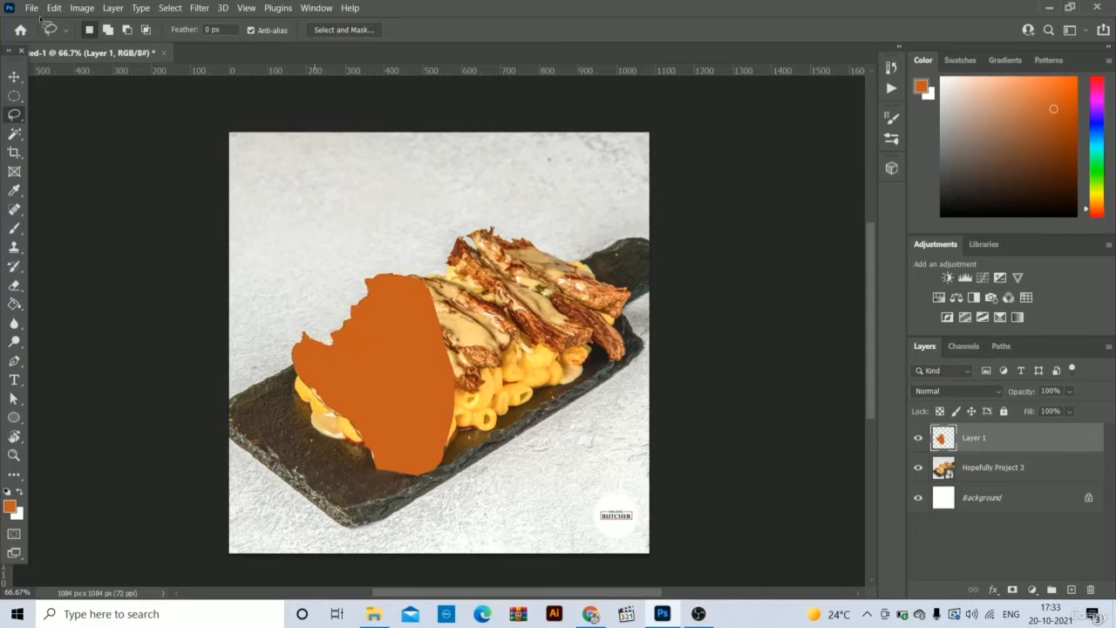
- Move the orange lasso shape around over the food with the Move tool and delete its layer
{"action": "left_click", "coordinate": [14, 76]}
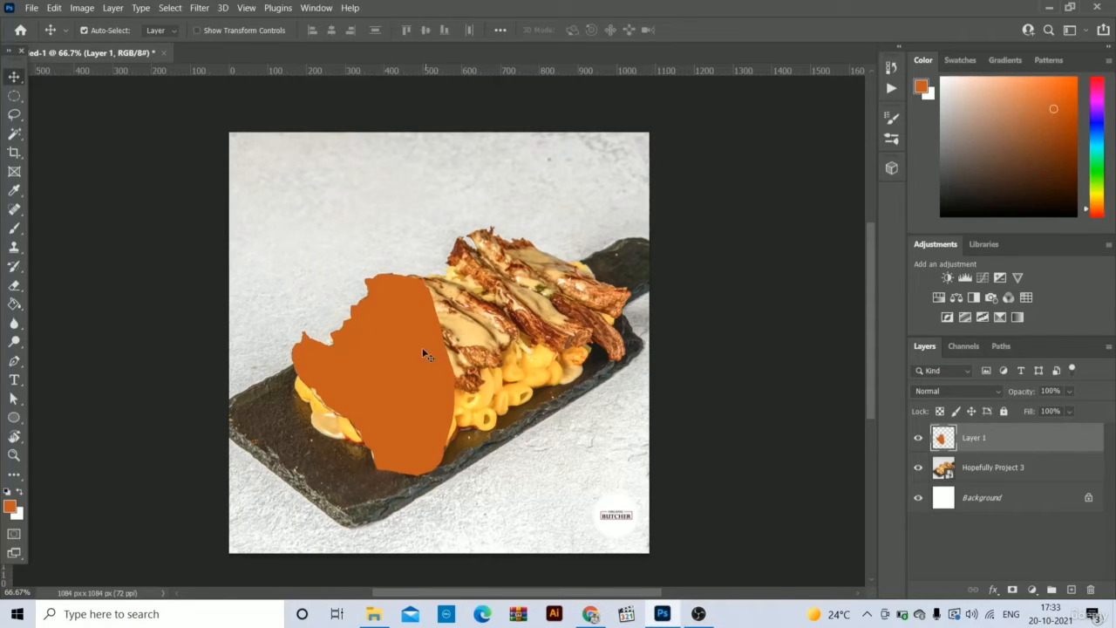
{"action": "left_click_drag", "start_coordinate": [469, 312], "coordinate": [419, 359]}
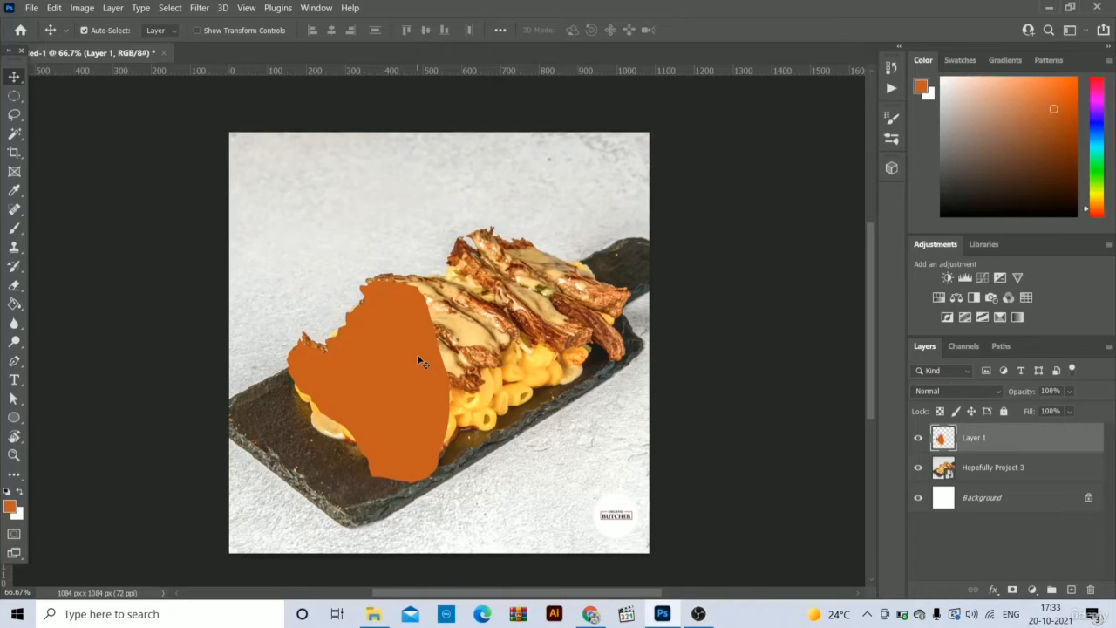
{"action": "key", "text": "Delete"}
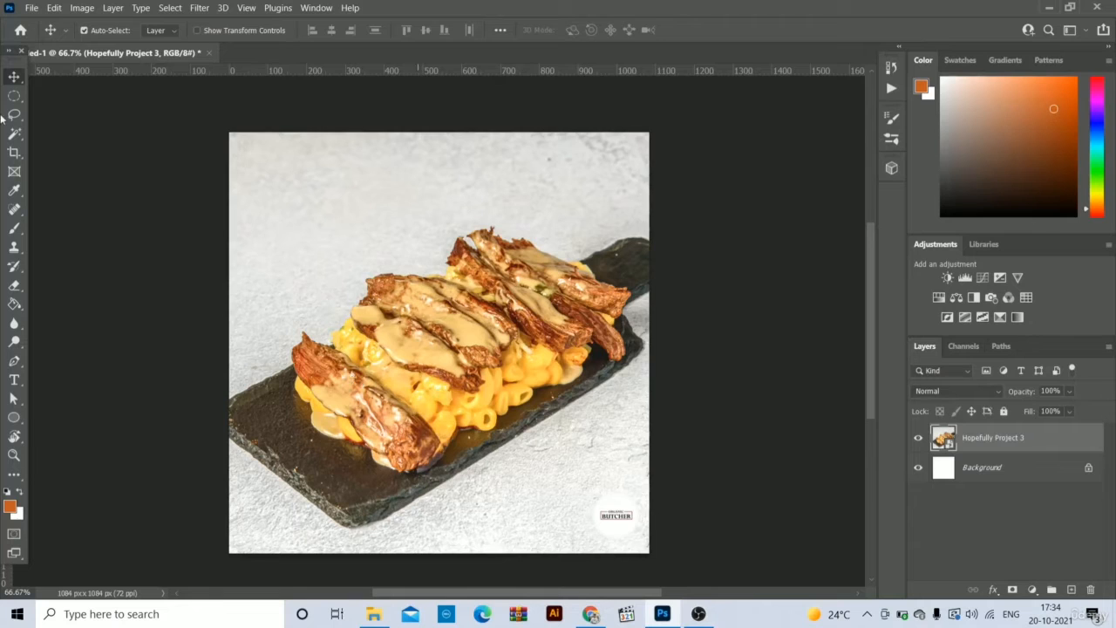
- Draw a C-shaped polygonal selection with the Polygonal Lasso tool, running around the empty upper background and across the back half of the food
{"action": "left_click_drag", "start_coordinate": [14, 114], "coordinate": [63, 119]}
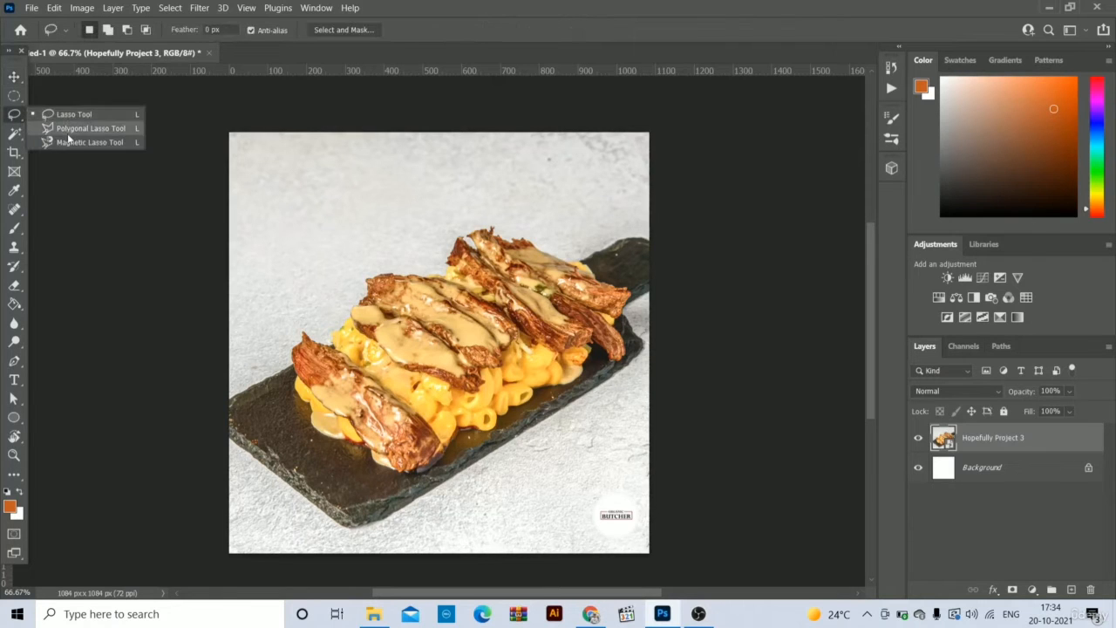
{"action": "left_click", "coordinate": [69, 132]}
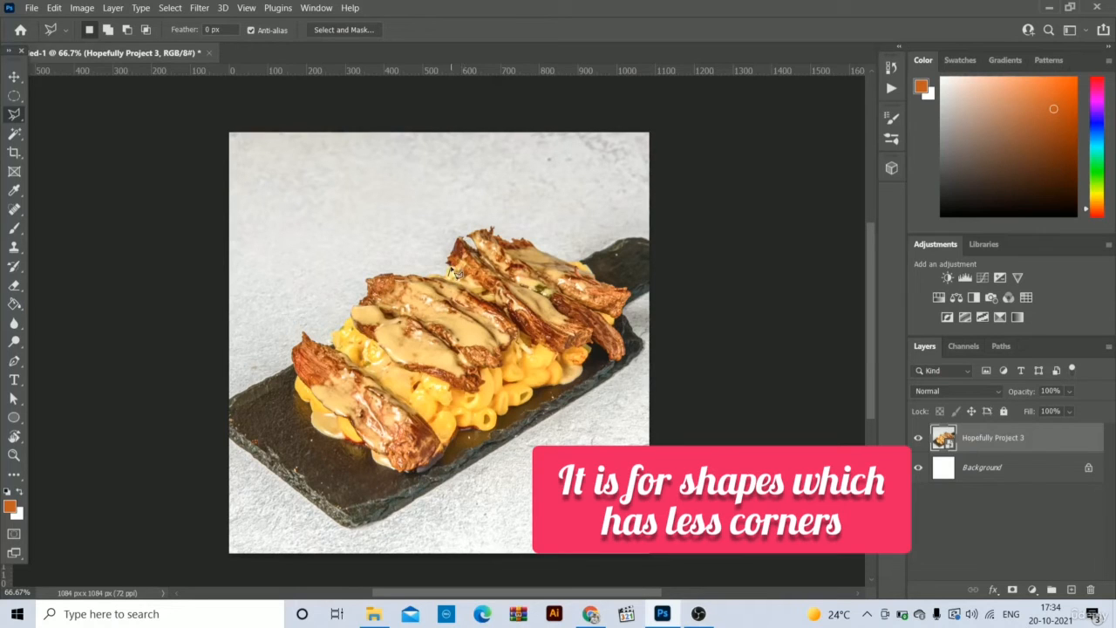
{"action": "left_click", "coordinate": [448, 263]}
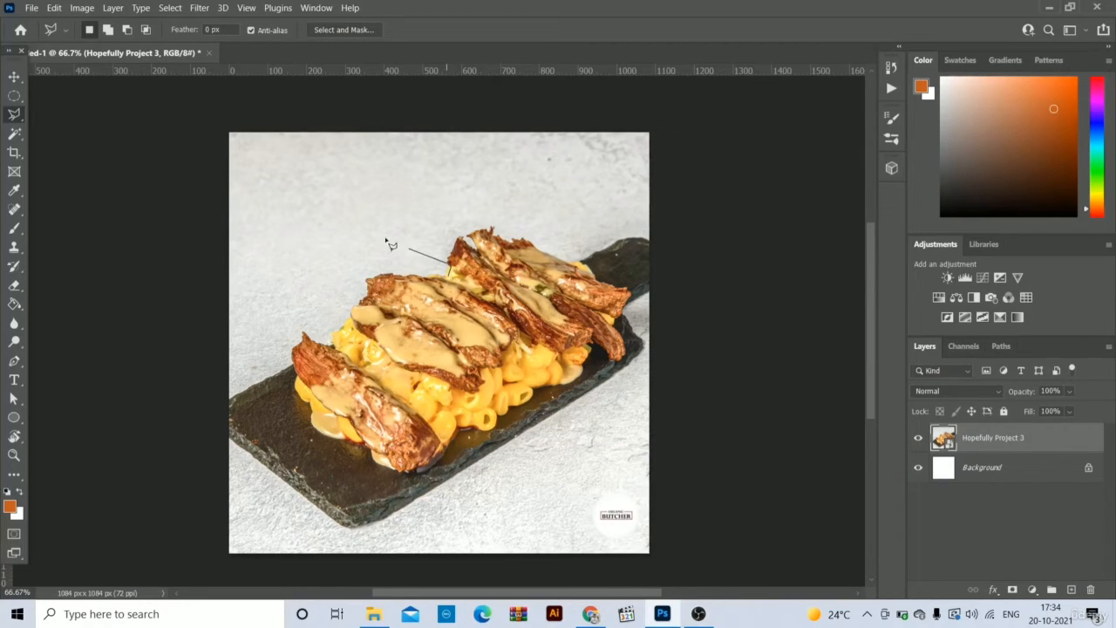
{"action": "left_click", "coordinate": [279, 183]}
{"action": "left_click", "coordinate": [482, 158]}
{"action": "left_click", "coordinate": [542, 245]}
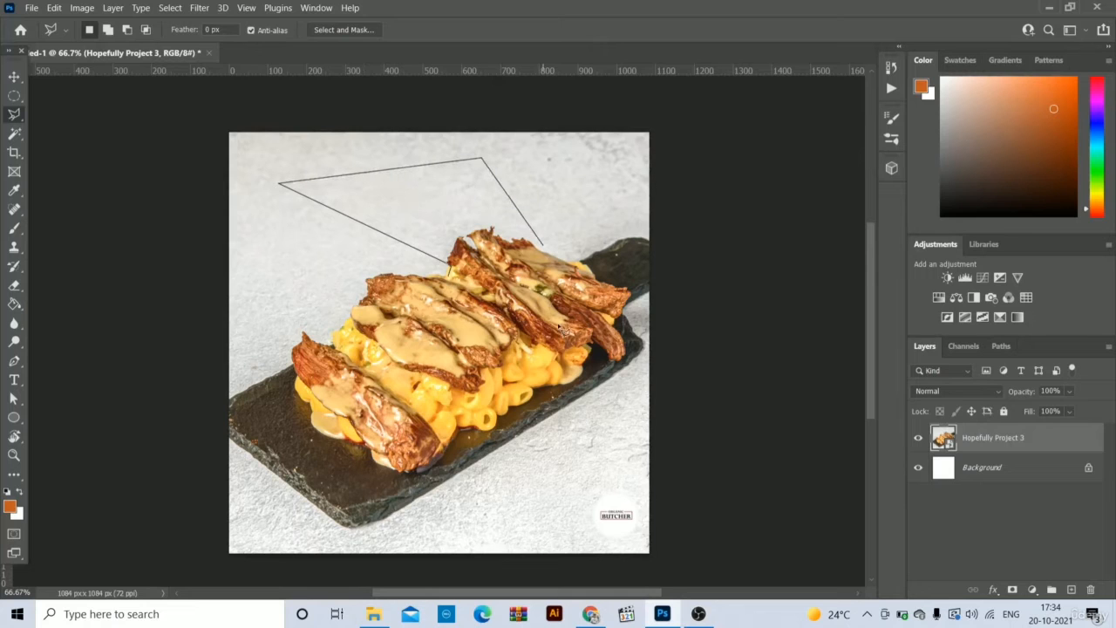
{"action": "left_click", "coordinate": [555, 359]}
{"action": "left_click", "coordinate": [466, 434]}
{"action": "left_click", "coordinate": [493, 517]}
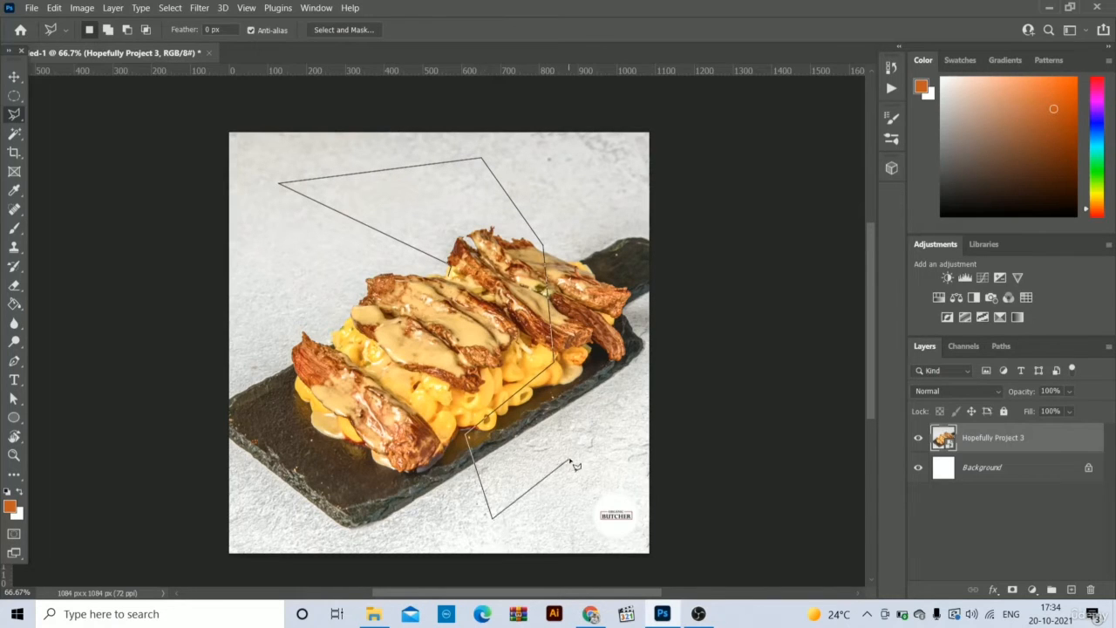
{"action": "left_click", "coordinate": [569, 458]}
{"action": "left_click", "coordinate": [578, 212]}
{"action": "left_click", "coordinate": [471, 137]}
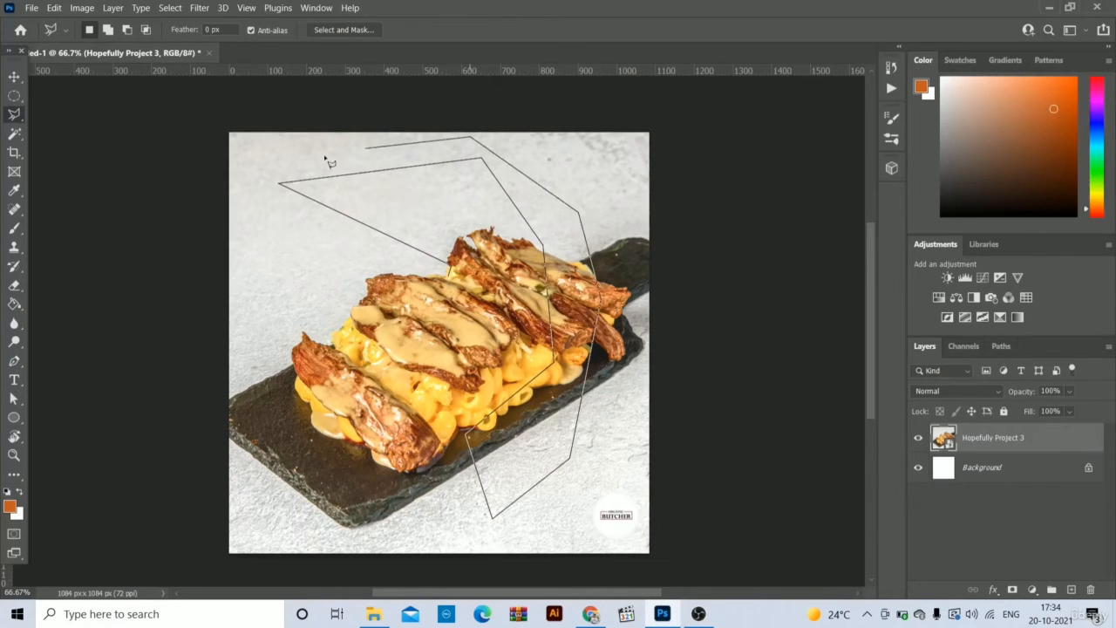
{"action": "left_click", "coordinate": [298, 159]}
{"action": "left_click", "coordinate": [281, 207]}
{"action": "left_click", "coordinate": [328, 279]}
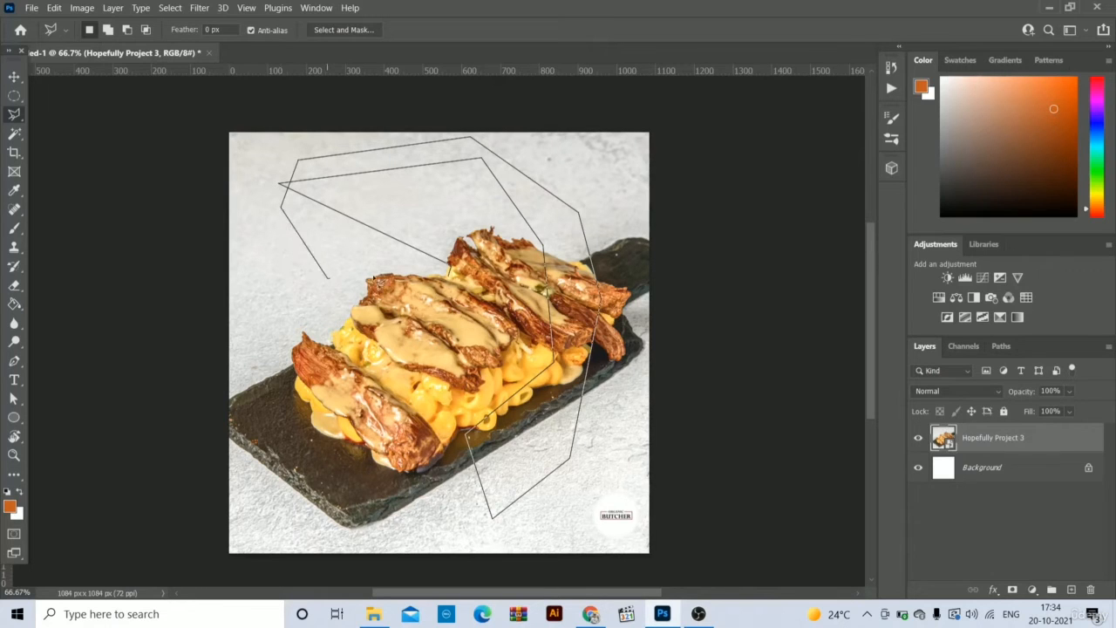
{"action": "left_click", "coordinate": [452, 281]}
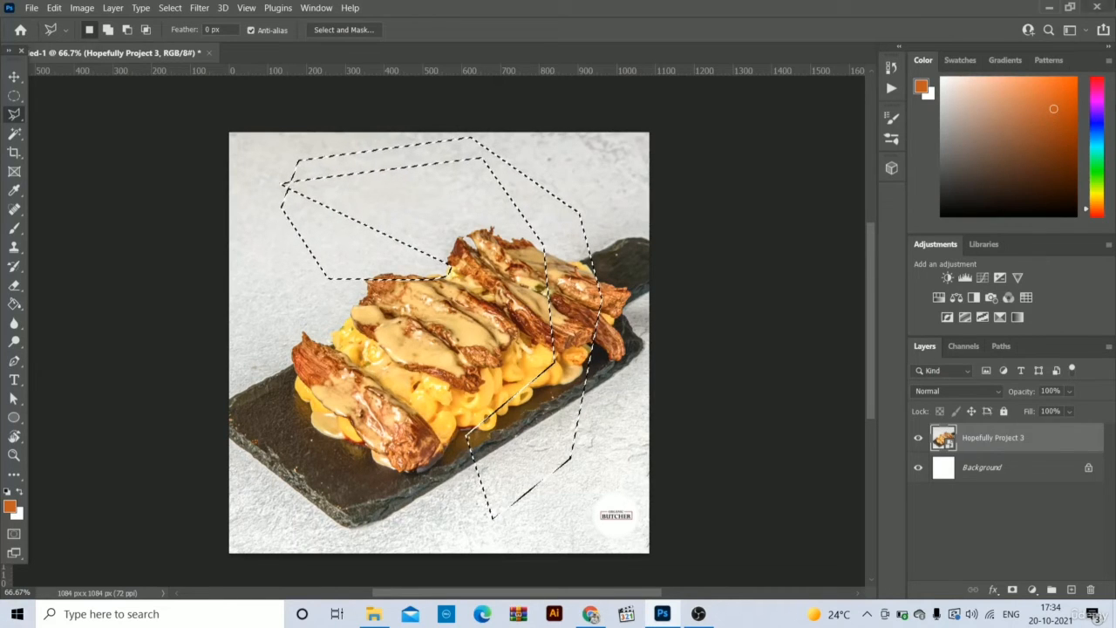
- Fill the polygonal selection with the orange foreground colour on a new layer and deselect it
{"action": "left_click", "coordinate": [1070, 589]}
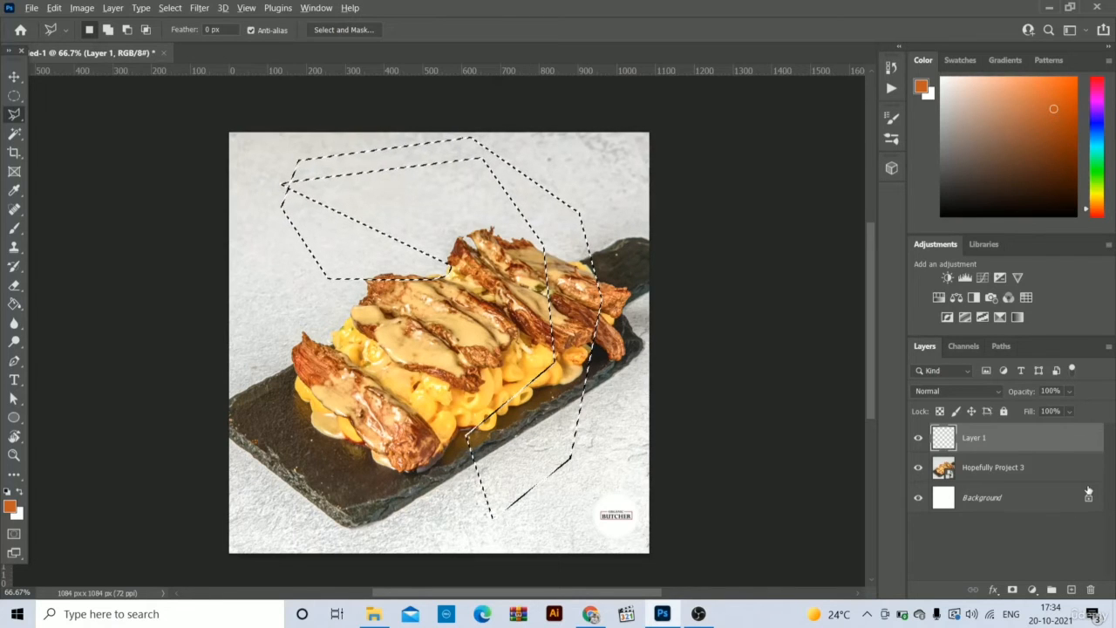
{"action": "key", "text": "alt+BackSpace"}
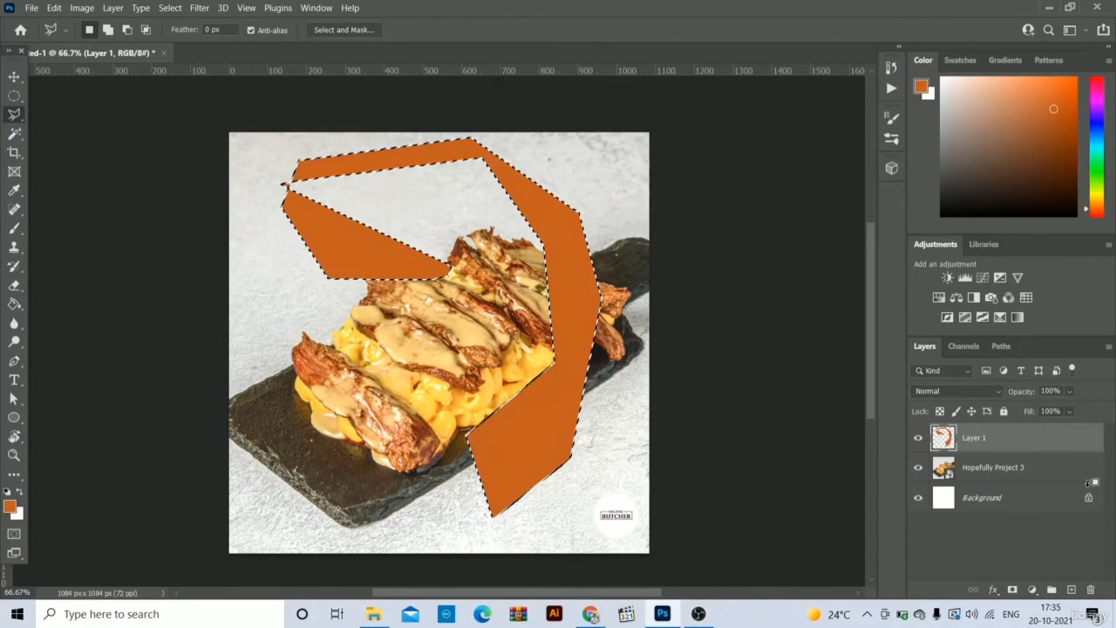
{"action": "key", "text": "ctrl+d"}
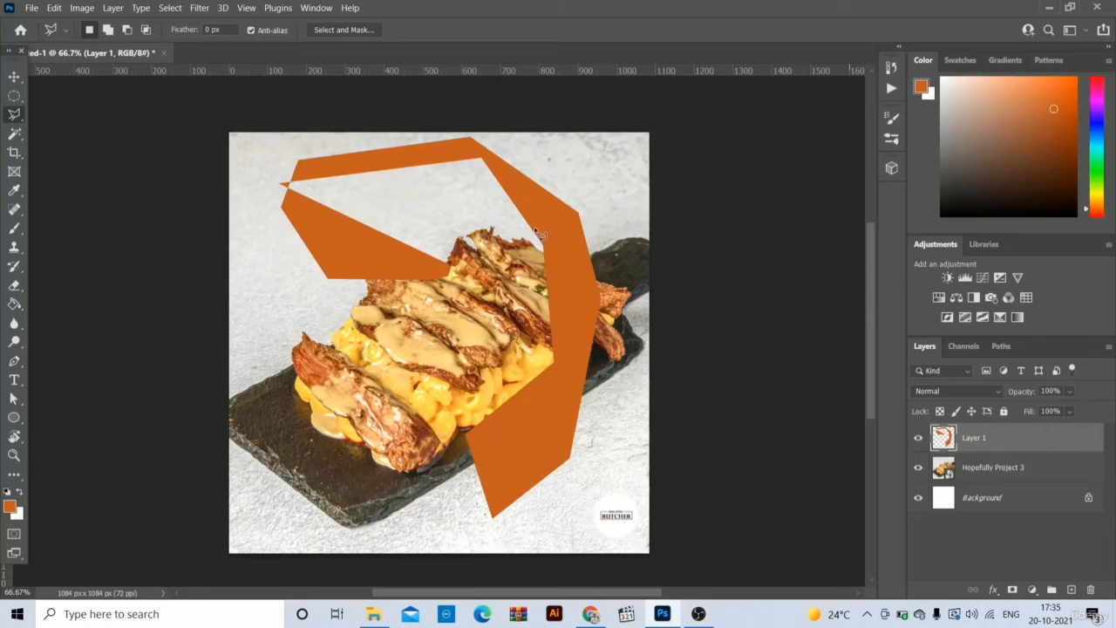
- Nudge the orange polygonal shape with the Move tool and delete its layer
{"action": "left_click", "coordinate": [14, 77]}
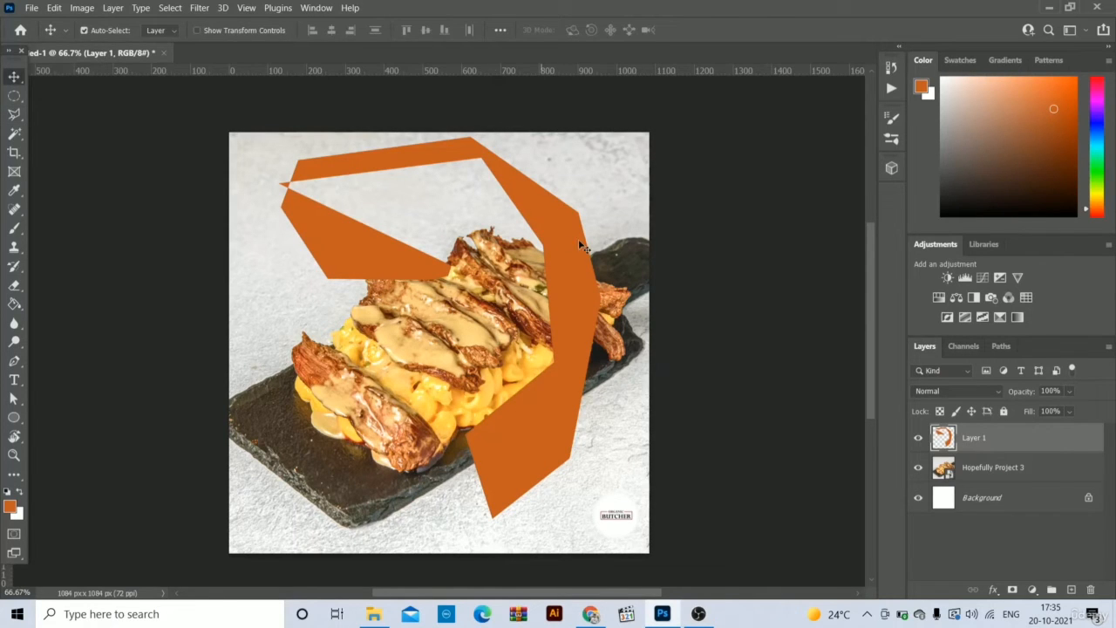
{"action": "mouse_move", "coordinate": [552, 269]}
{"action": "left_mouse_down"}
{"action": "mouse_move", "coordinate": [523, 280]}
{"action": "mouse_move", "coordinate": [536, 244]}
{"action": "mouse_move", "coordinate": [557, 252]}
{"action": "left_mouse_up"}
{"action": "key", "text": "Delete"}
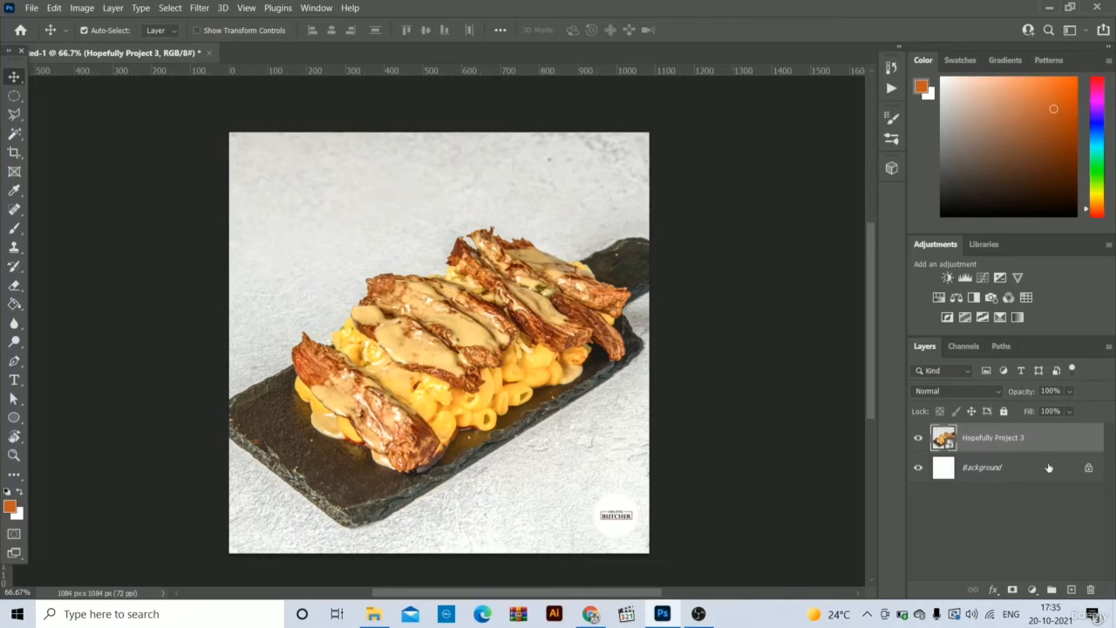
{"action": "left_click_drag", "start_coordinate": [1052, 445], "coordinate": [1094, 593]}
- Switch to the Magnetic Lasso tool for selecting along the edges of the food
{"action": "left_click", "coordinate": [14, 114]}
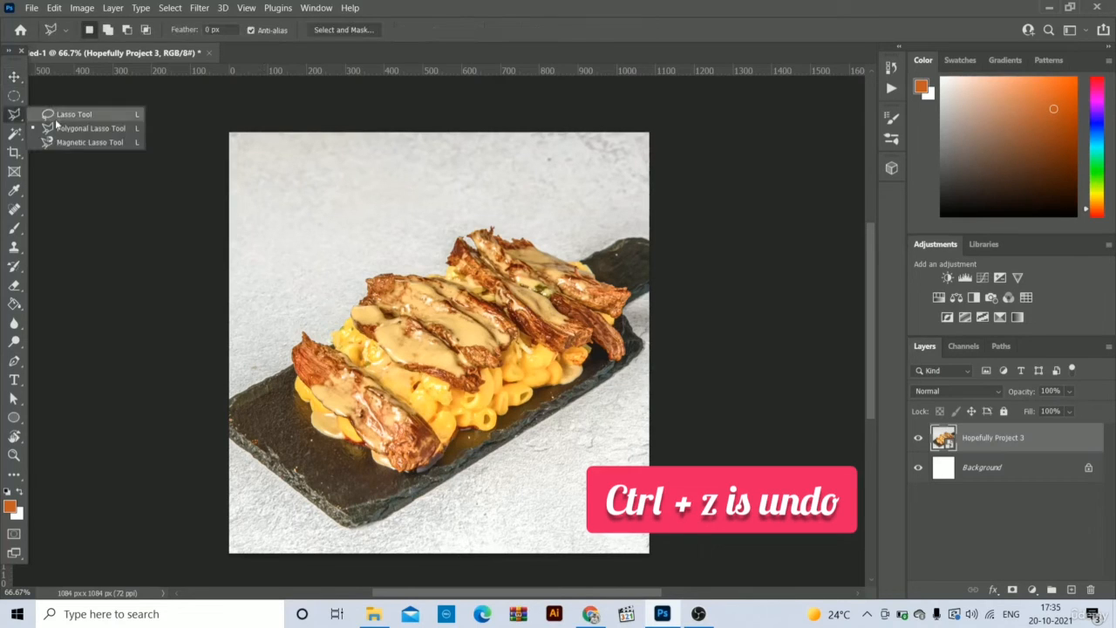
{"action": "left_click", "coordinate": [76, 143]}
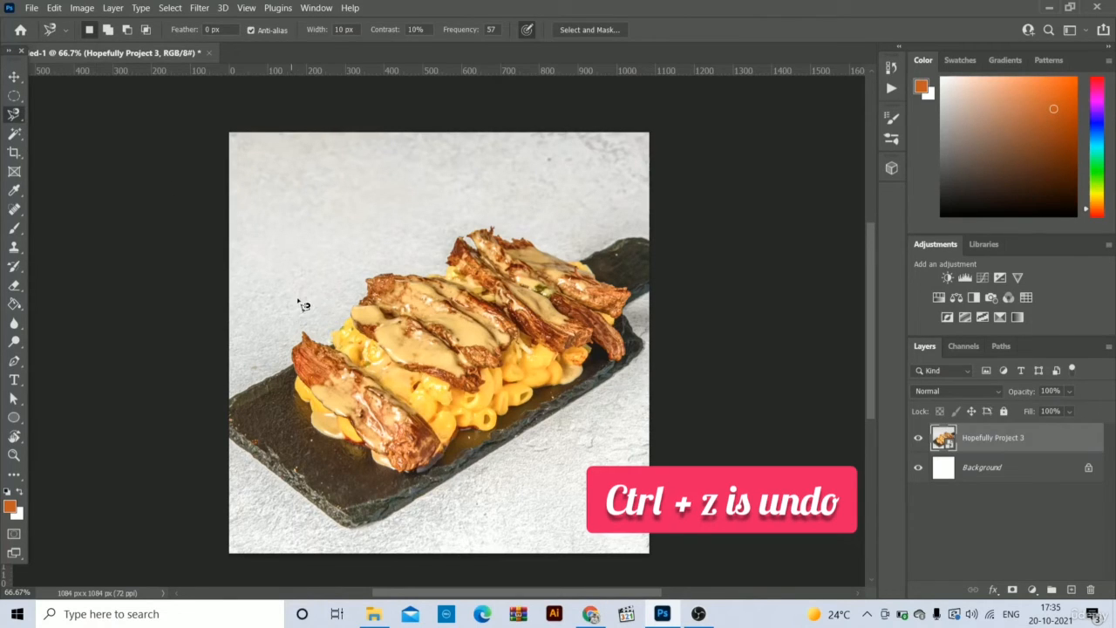